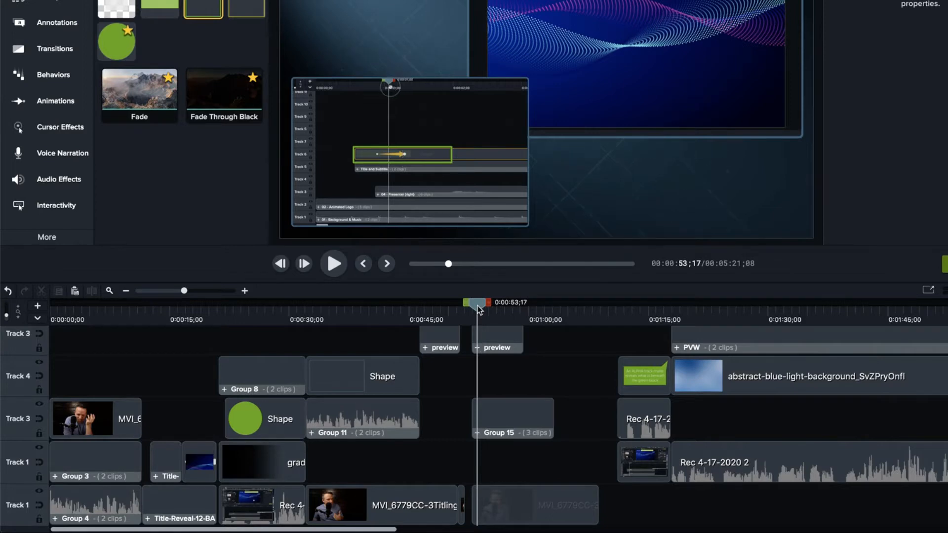
Scrub to the start of the second preview clip at 0:00:53;03 and step forward frame by frame, examining the green rectangle's drawing animation
left_click_drag(478, 310, 477, 310)
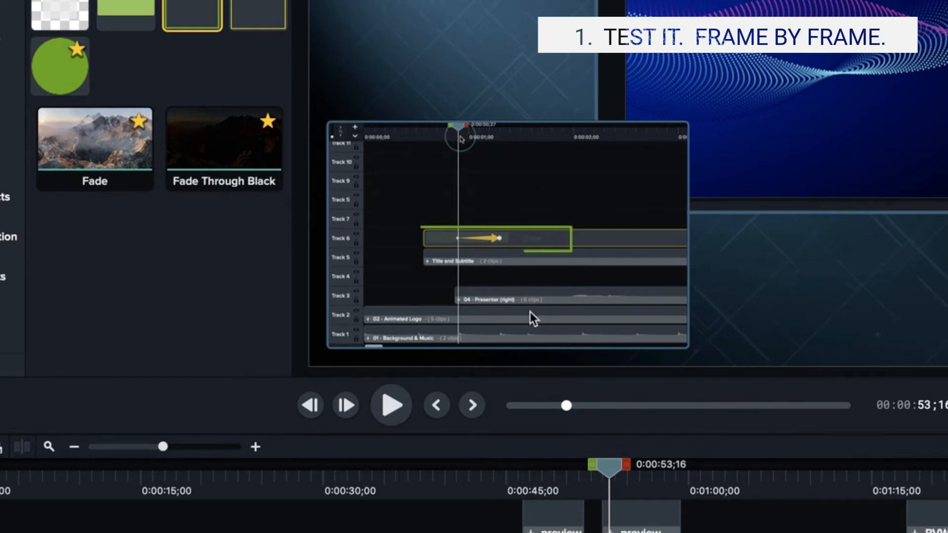
left_click_drag(612, 470, 606, 470)
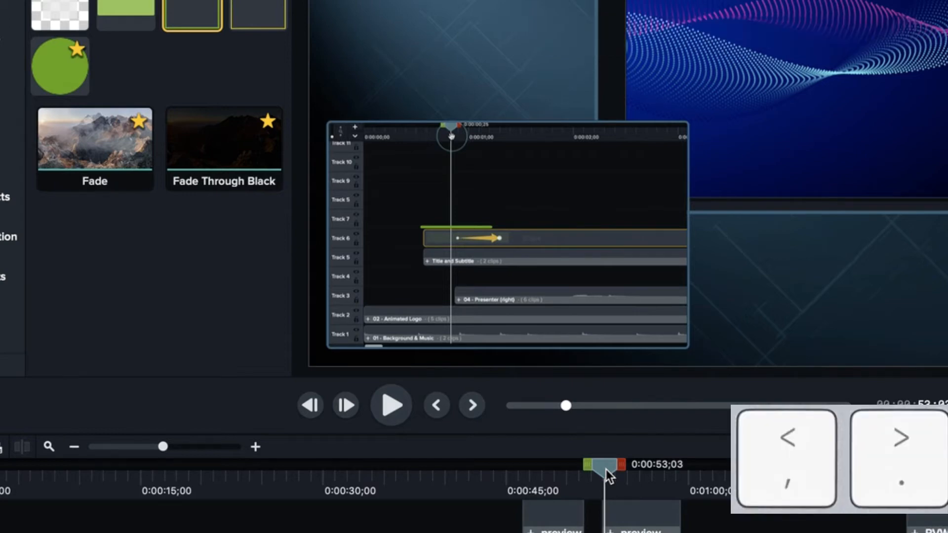
key("period")
key("period")
key("period")
key("period")
key("period")
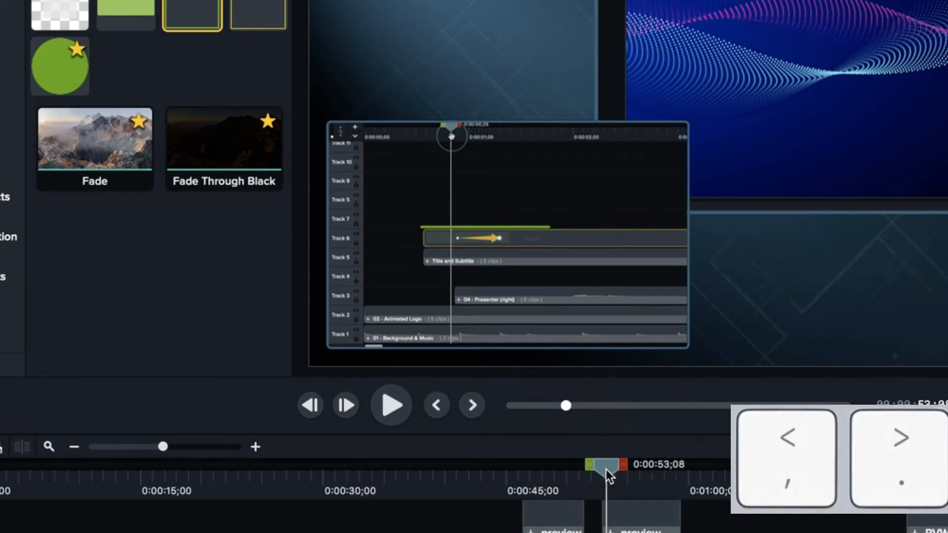
key("period")
key("period")
key("period")
key("period")
key("period")
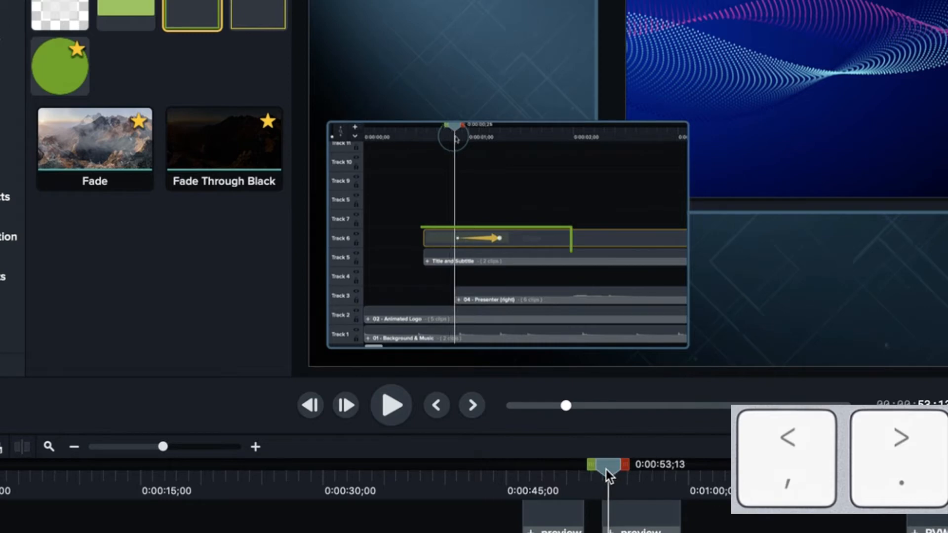
key("period")
key("period")
key("period")
key("period")
key("period")
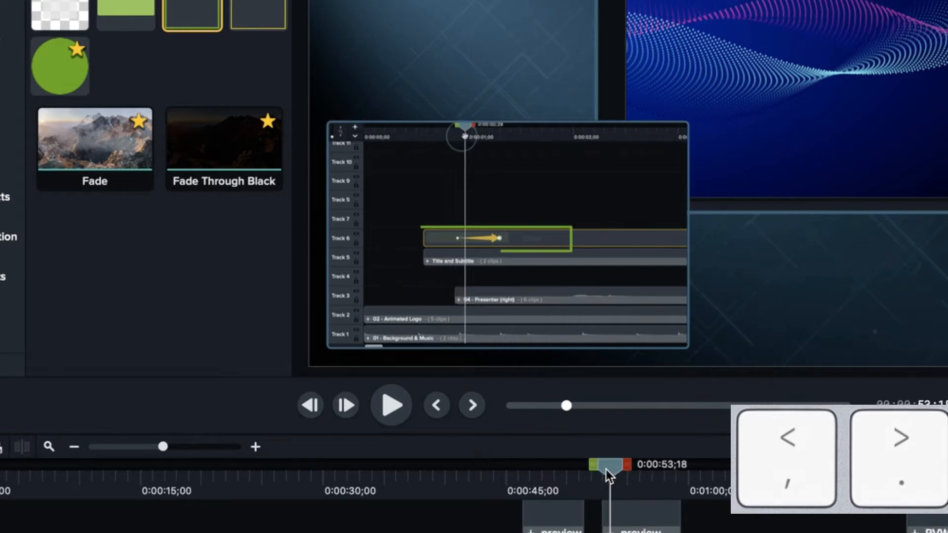
key("period")
key("period")
key("period")
key("period")
key("period")
key("period")
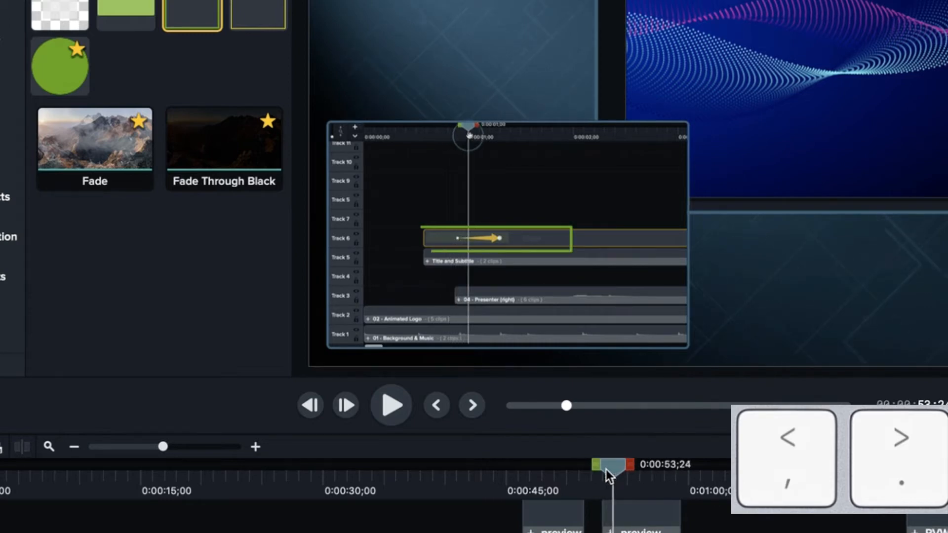
key("period")
key("period")
key("period")
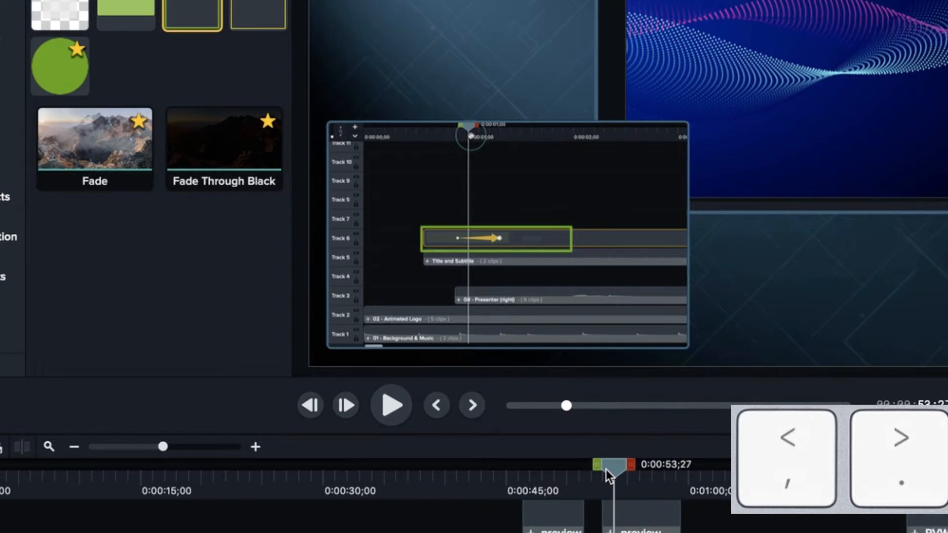
Step back frame by frame to 0:00:53;22 to recheck the rectangle animation
key("comma")
key("comma")
key("comma")
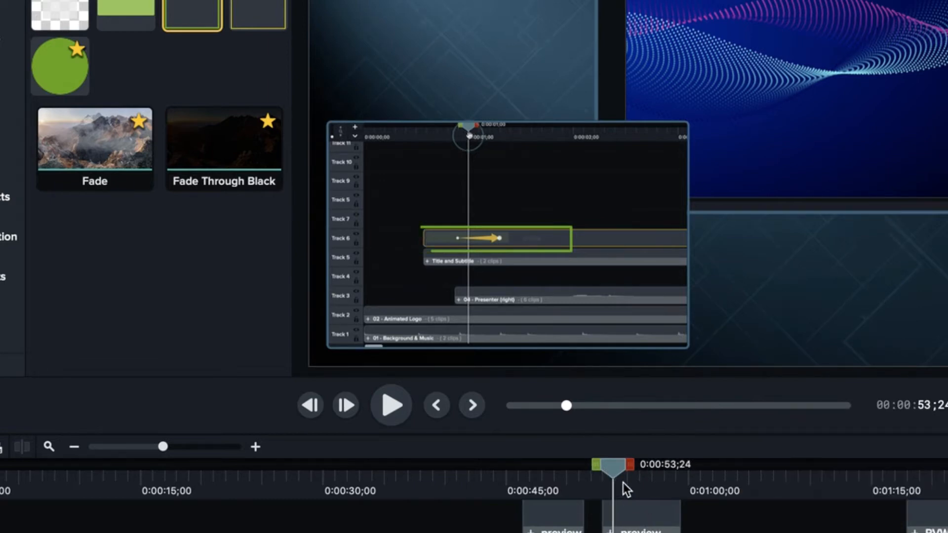
key("comma")
key("comma")
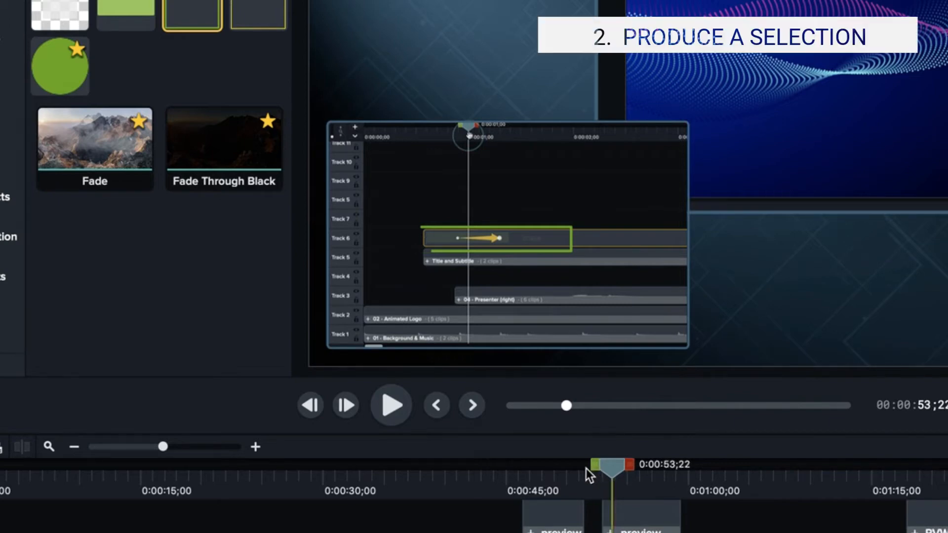
Export a timeline selection of about 10 seconds starting at 0:00:52;27 as a local MP4 named test4 on the Desktop
left_click_drag(586, 469, 582, 469)
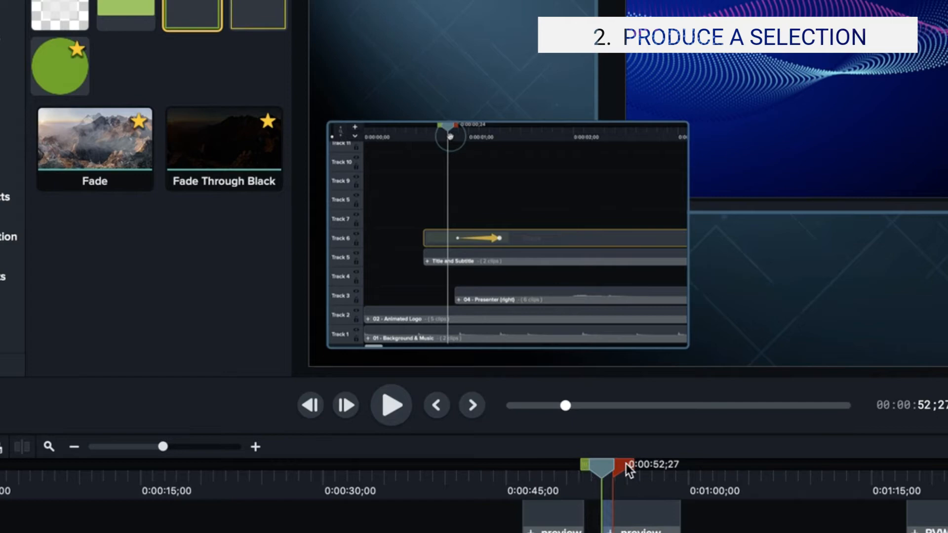
left_click_drag(626, 464, 734, 469)
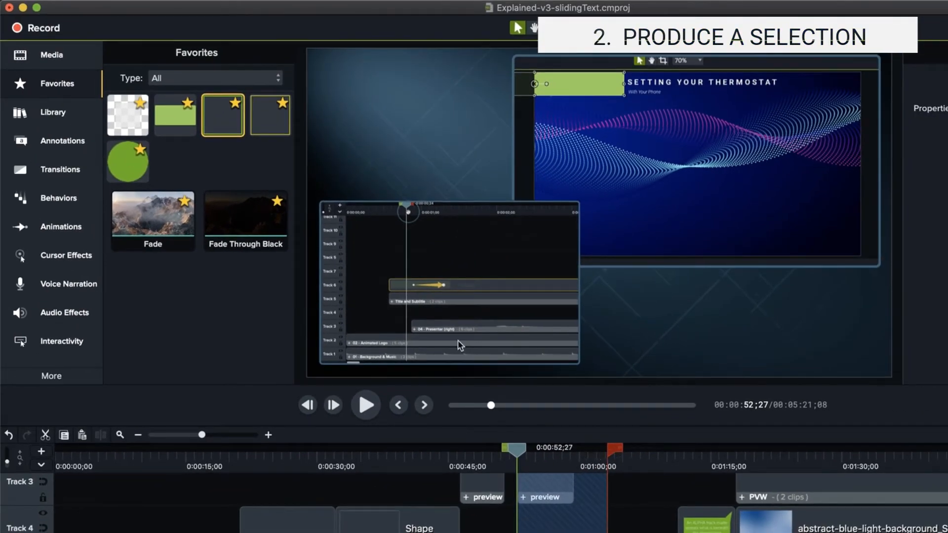
left_click(302, 1)
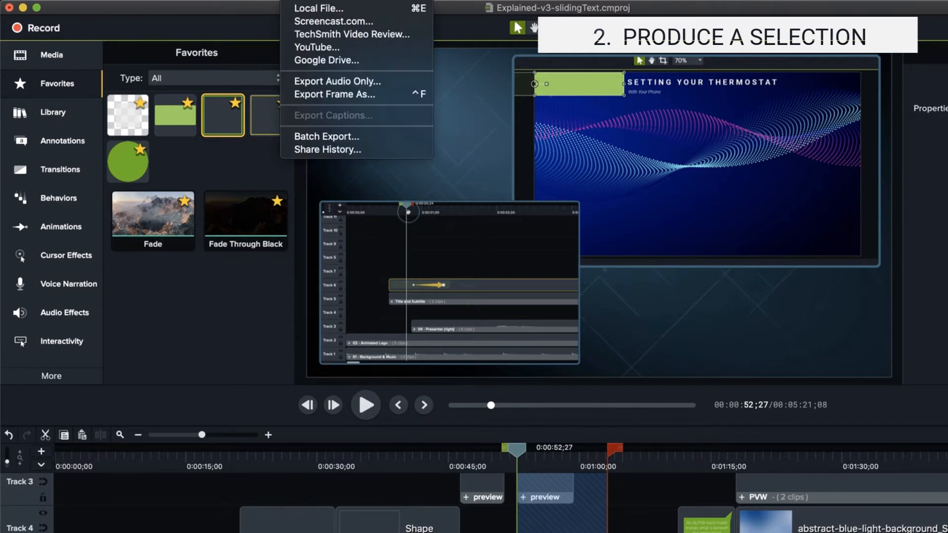
left_click(307, 8)
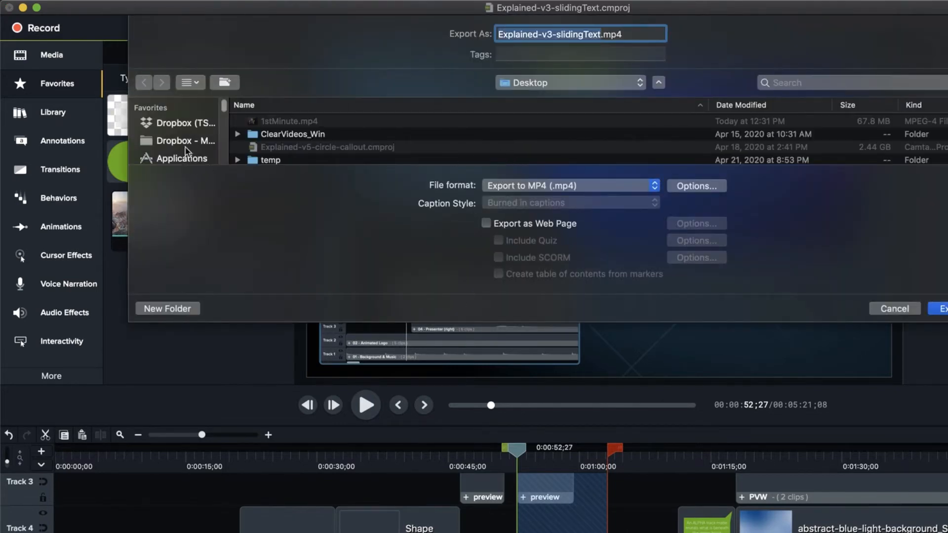
scroll(224, 111, "down", 2)
scroll(225, 111, "down", 2)
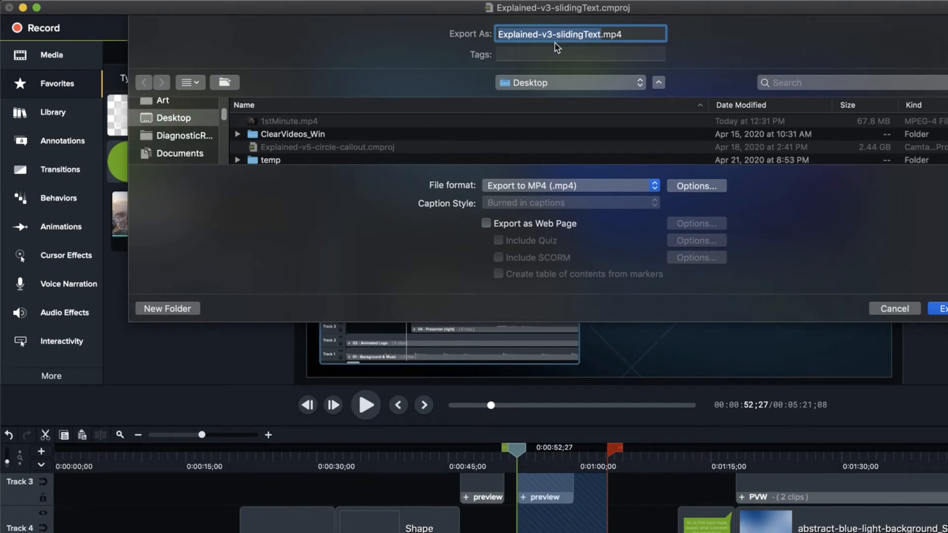
type("test4")
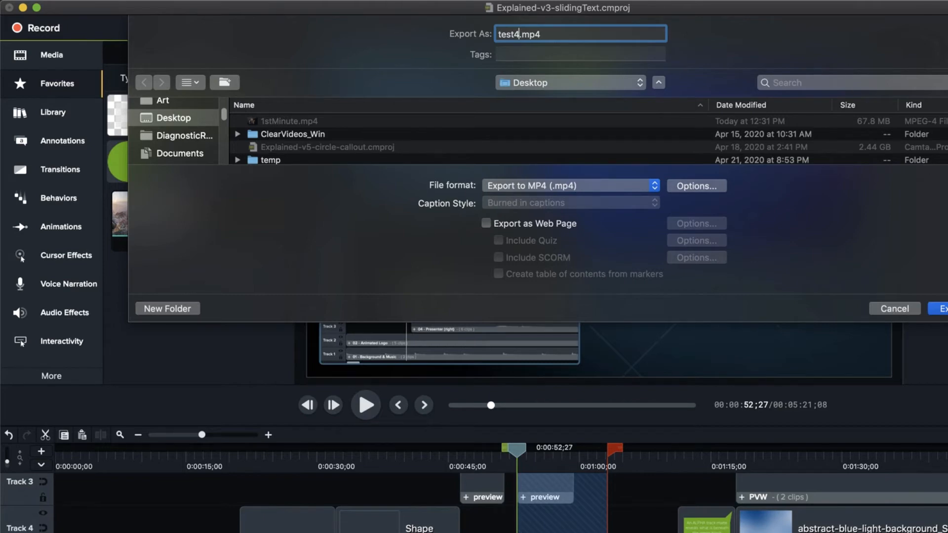
key("Return")
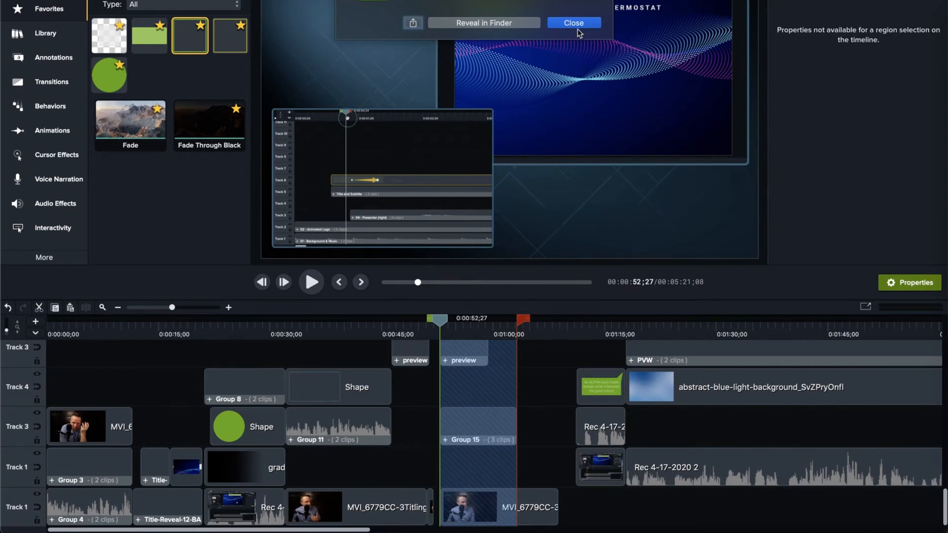
Play the exported test4.mp4 in Finder to check the animation, and return to Camtasia
left_click(473, 23)
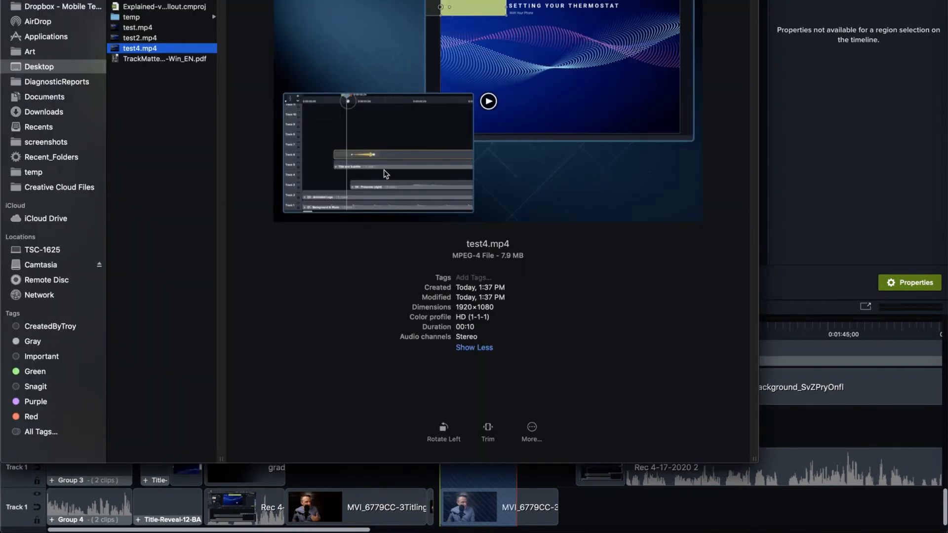
mouse_move(393, 139)
left_click(488, 101)
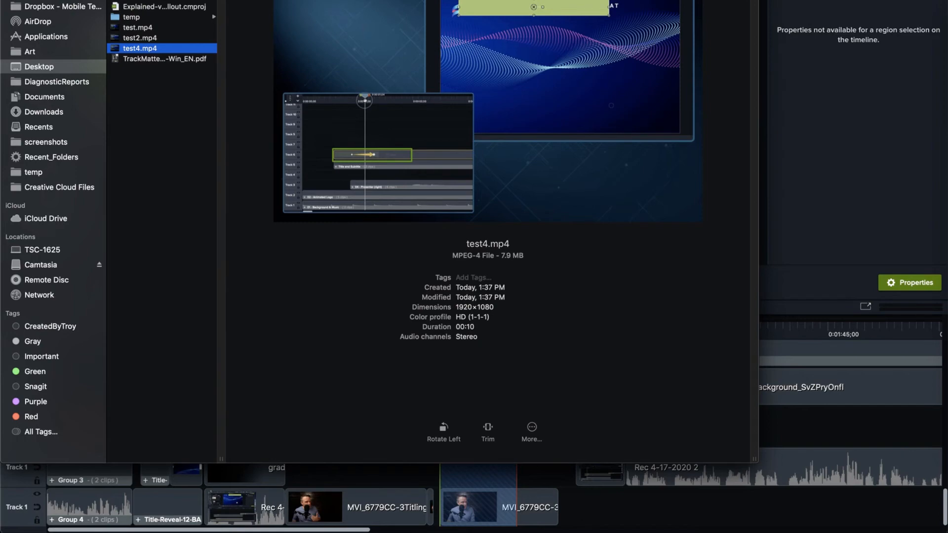
key("super+Tab")
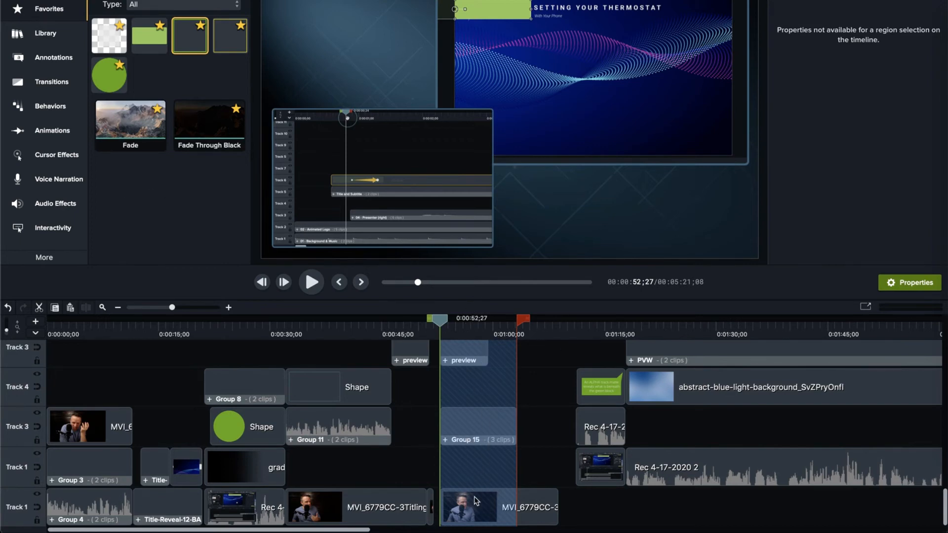
At 0:00:55;26, inspect the Track 7 sketch callout and the Shape clip inside Track 4's "timeline and audio" group, and close the group
left_click(463, 330)
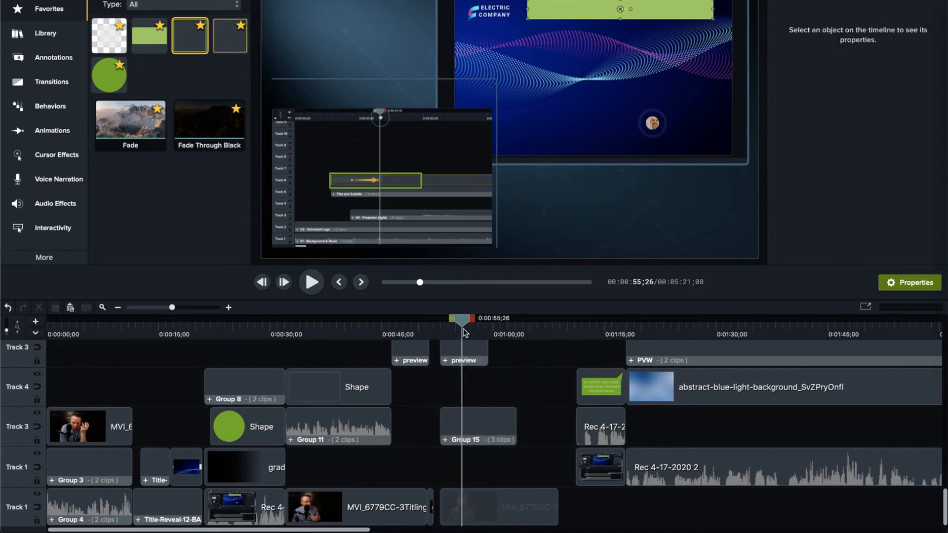
scroll(478, 368, "up", 3)
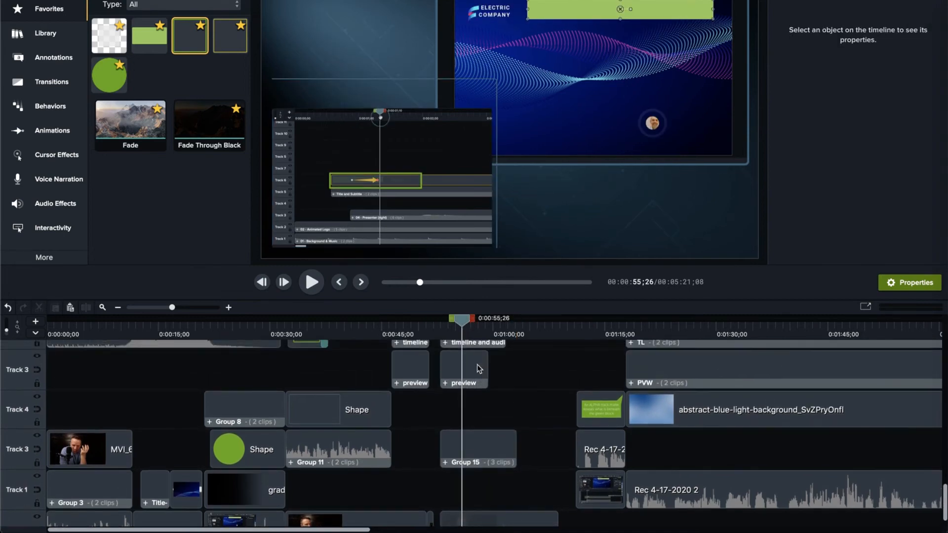
scroll(478, 368, "up", 10)
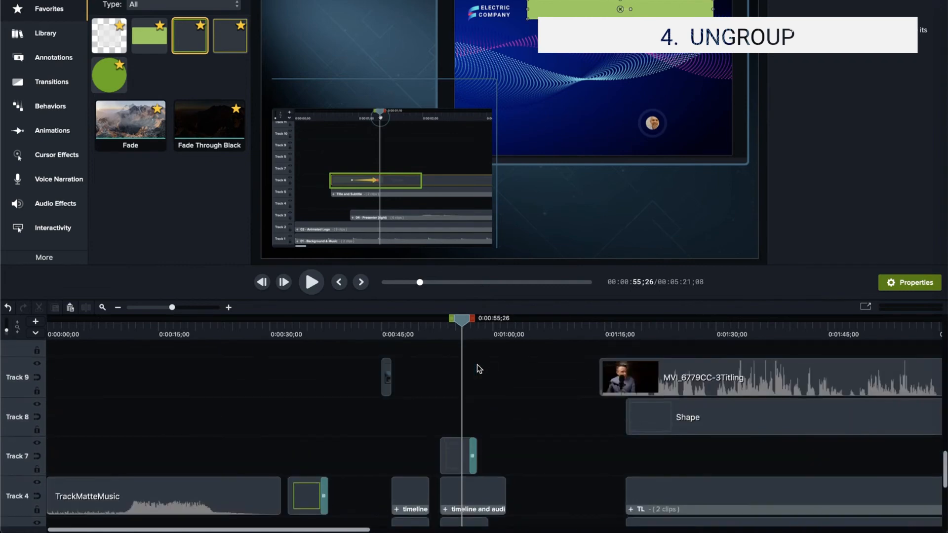
left_click(458, 462)
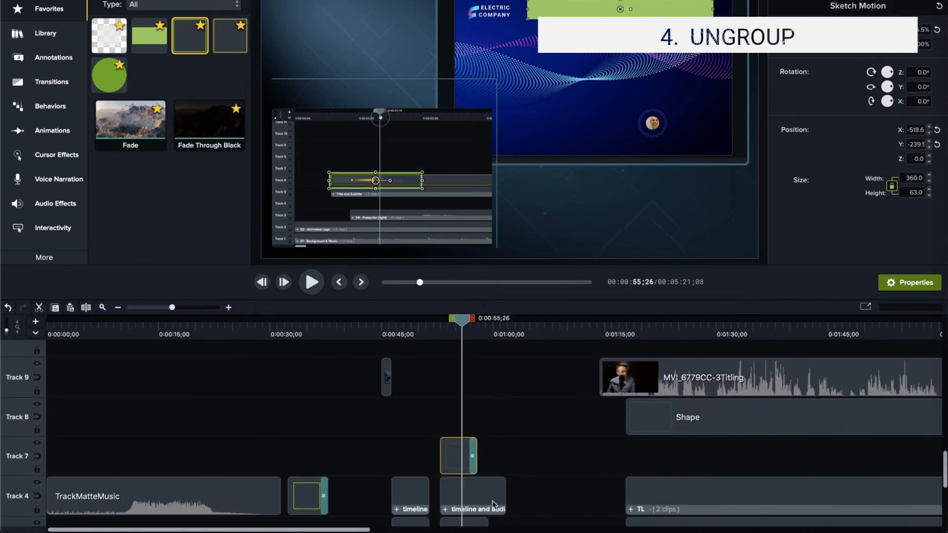
left_click(457, 503)
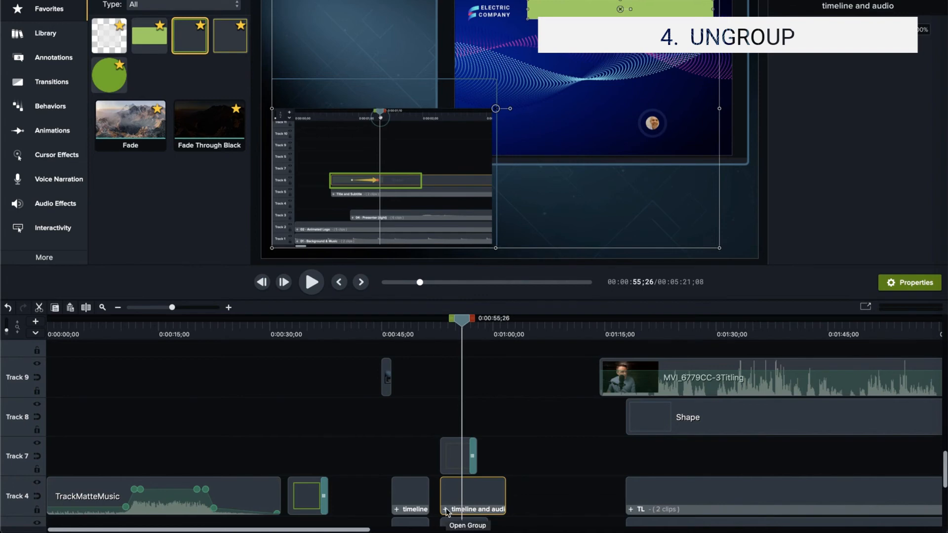
left_click(445, 510)
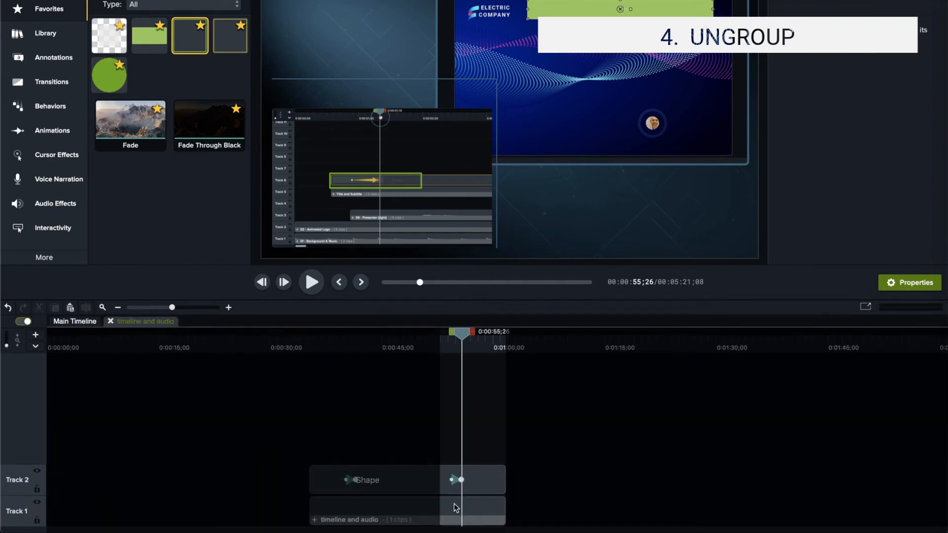
left_click(487, 481)
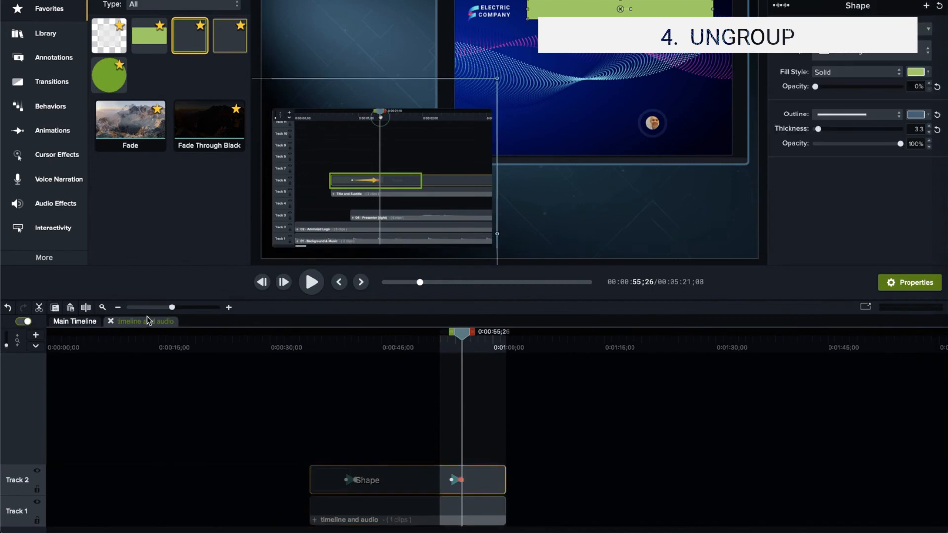
left_click(111, 321)
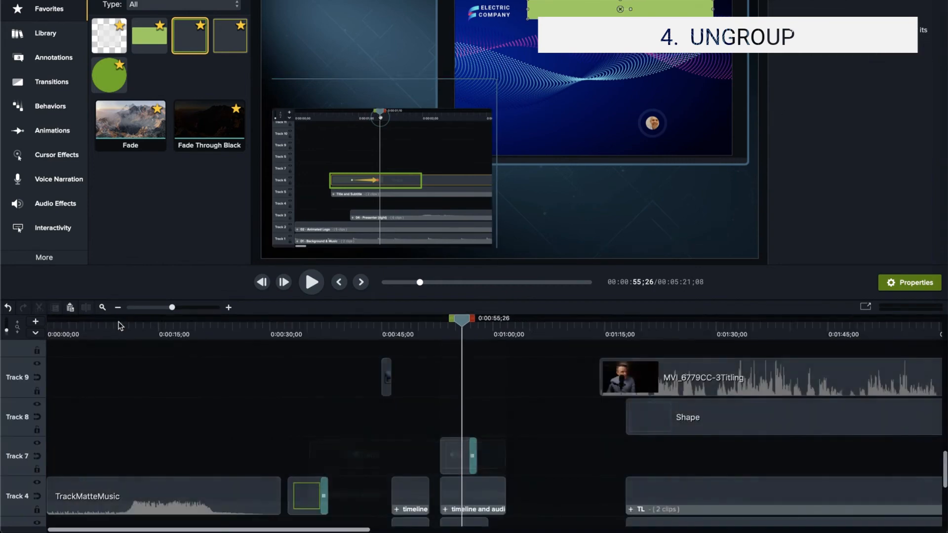
Ungroup the "timeline and audio" group on Track 4 at the playhead
left_click(464, 491)
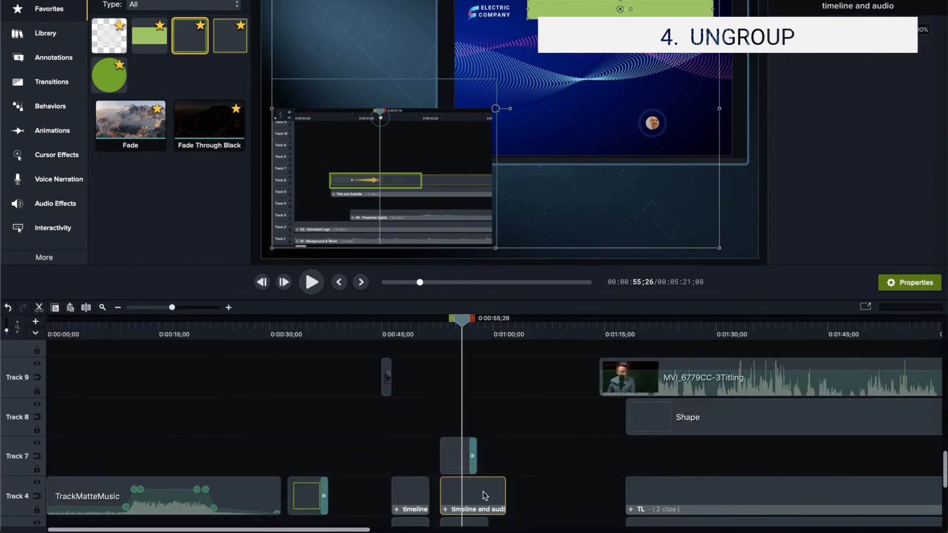
scroll(477, 494, "down", 1)
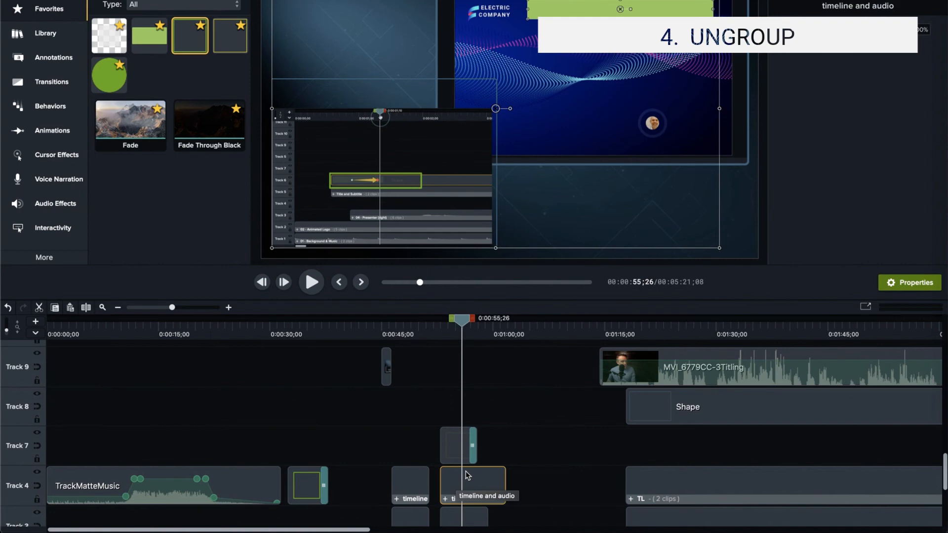
scroll(466, 476, "down", 3)
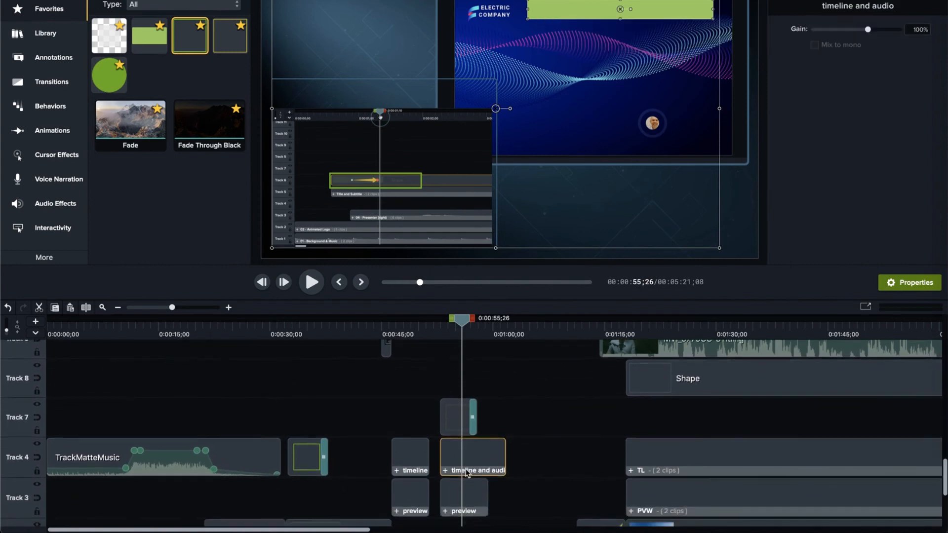
right_click(470, 447)
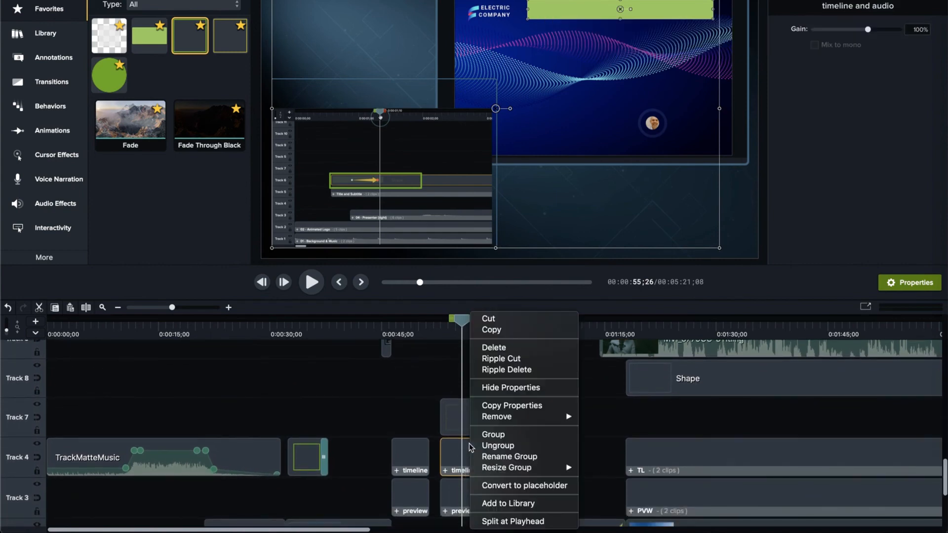
left_click(487, 445)
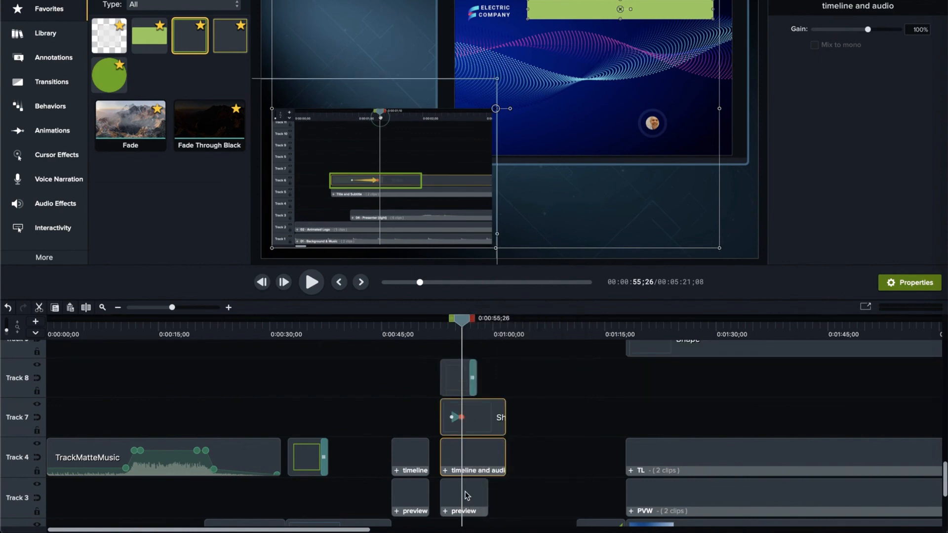
Ungroup the nested "timeline and audio" group remaining on Track 4 to expose its inner clips
right_click(468, 466)
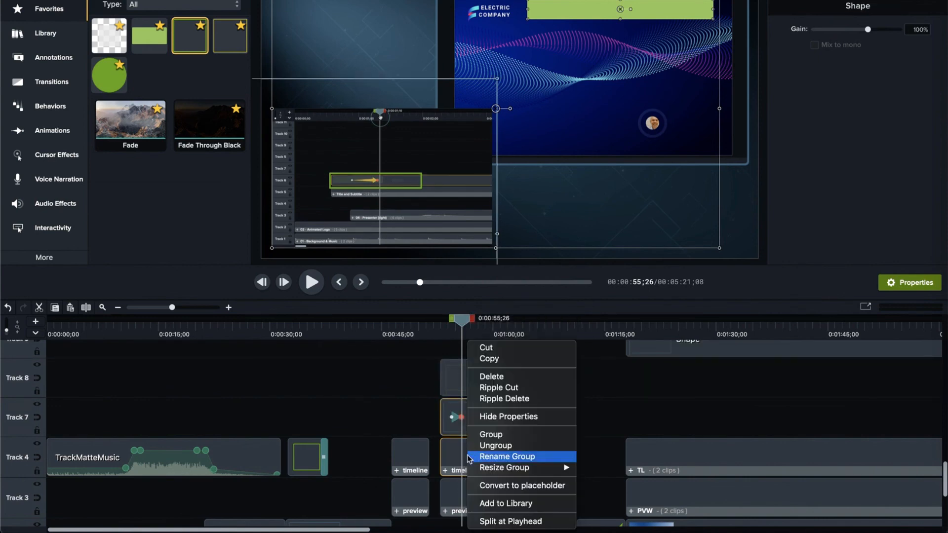
left_click(468, 457)
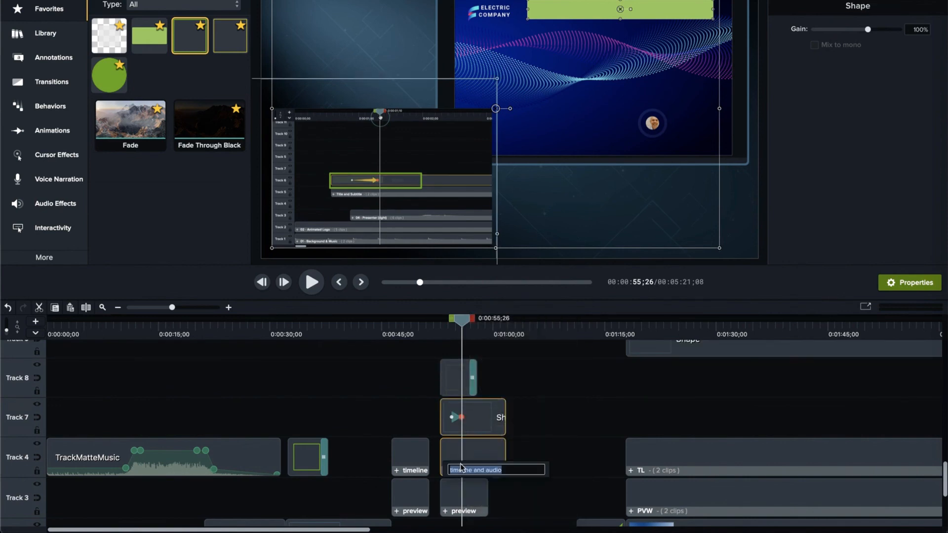
right_click(462, 467)
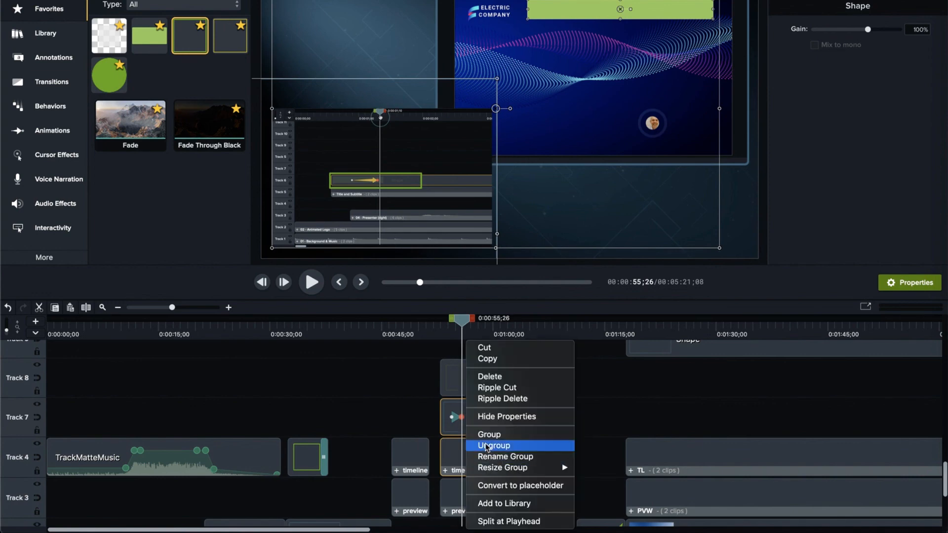
left_click(487, 446)
Move the playhead to 0:00:57;27 near the end of the Track 8 callout, leaving no timeline range selected
left_click(460, 324)
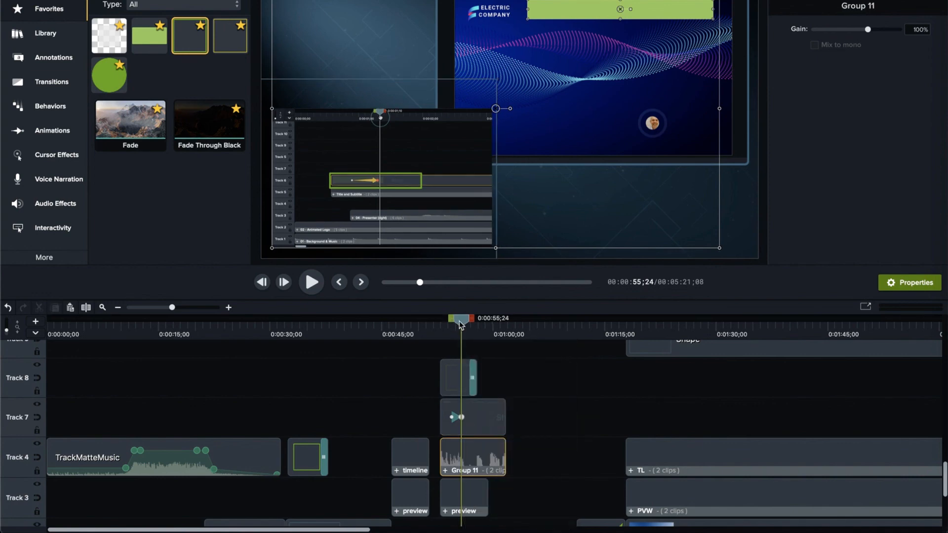
key("ctrl+shift+period")
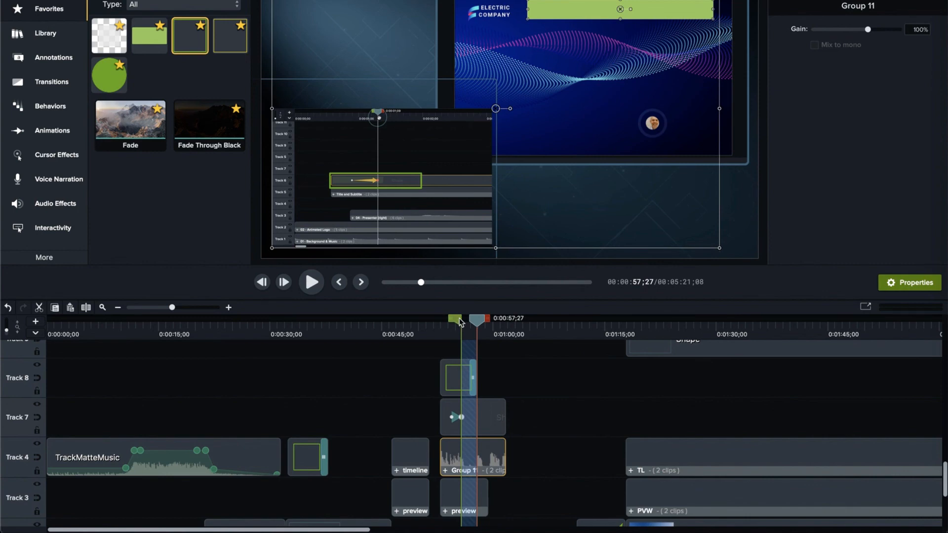
double_click(475, 321)
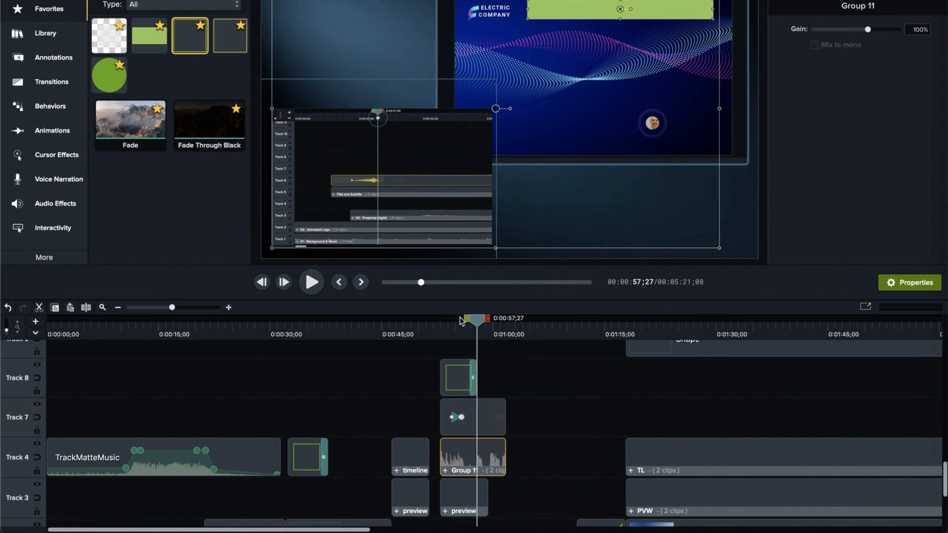